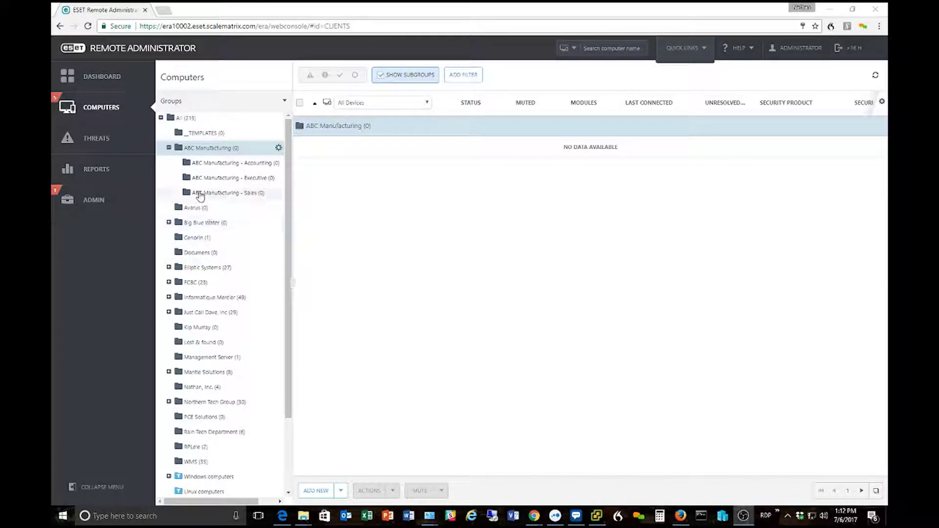
- Collapse and re-expand ABC Manufacturing's subgroups, then show all 215 computers in the All group
{"action": "left_click", "coordinate": [168, 148]}
{"action": "left_click", "coordinate": [169, 148]}
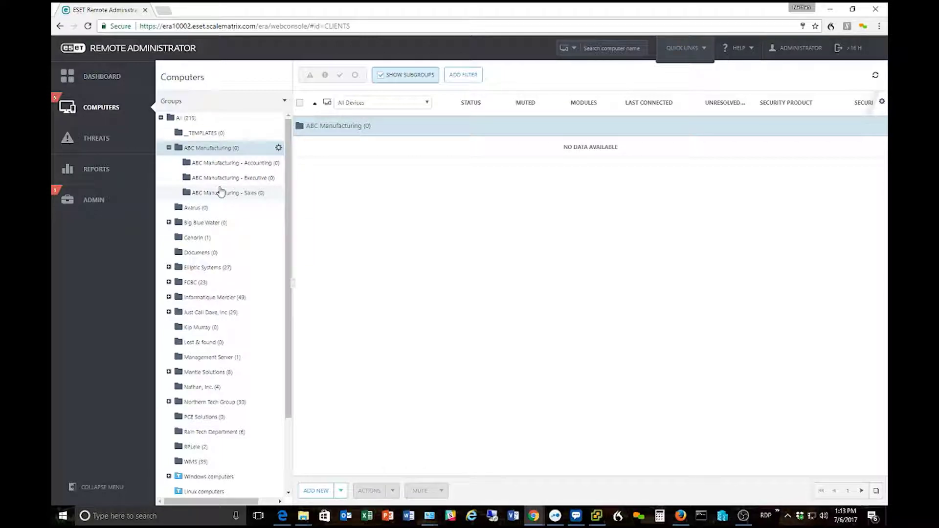
{"action": "left_click", "coordinate": [187, 121]}
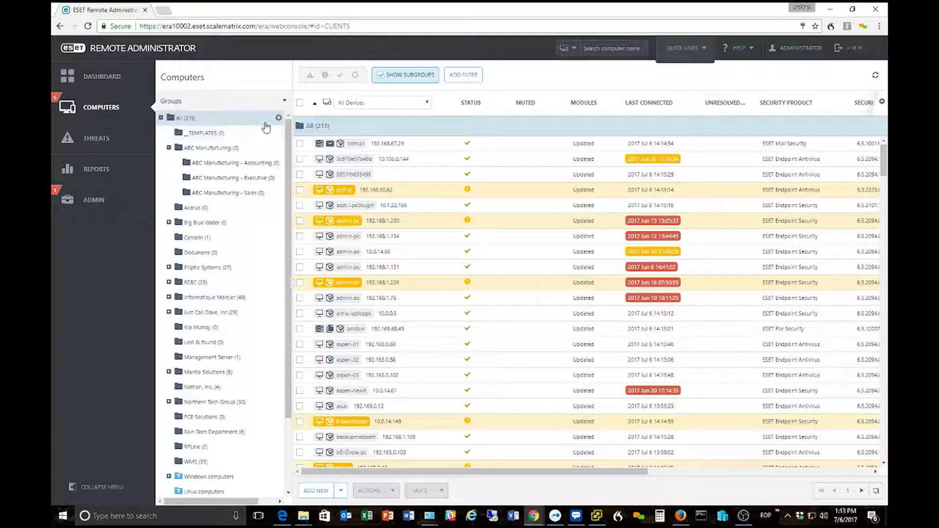
- Start a static group named 'BOB's Automotive' under All, then cancel and discard it
{"action": "left_click", "coordinate": [279, 118]}
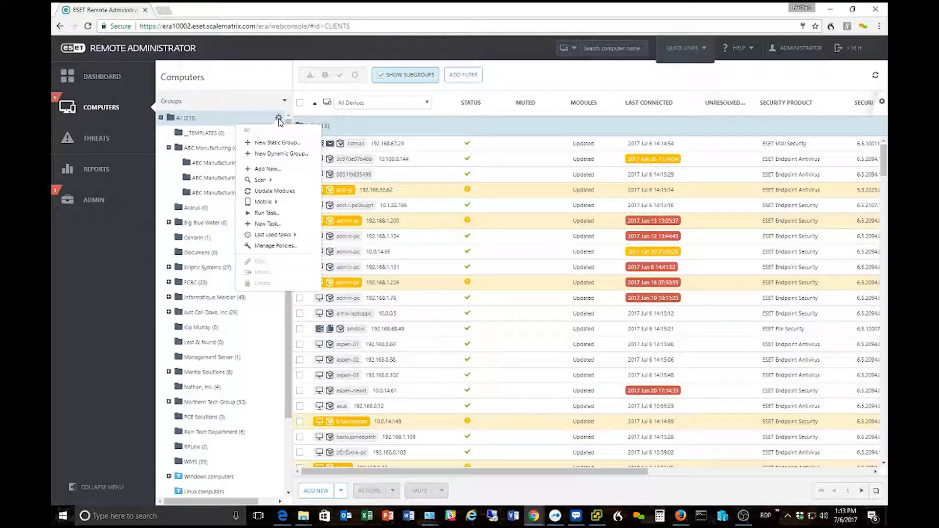
{"action": "left_click", "coordinate": [282, 143]}
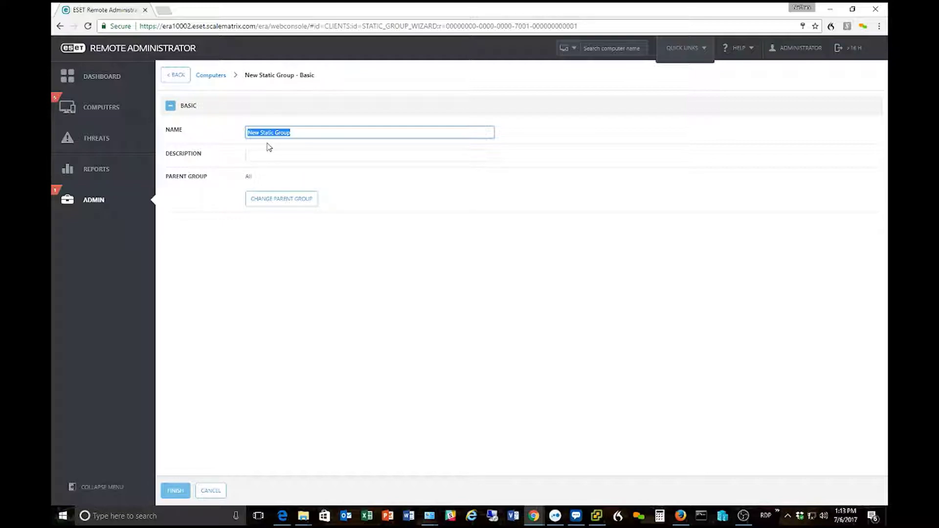
{"action": "type", "text": "BOB's Automotive"}
{"action": "left_click", "coordinate": [211, 491]}
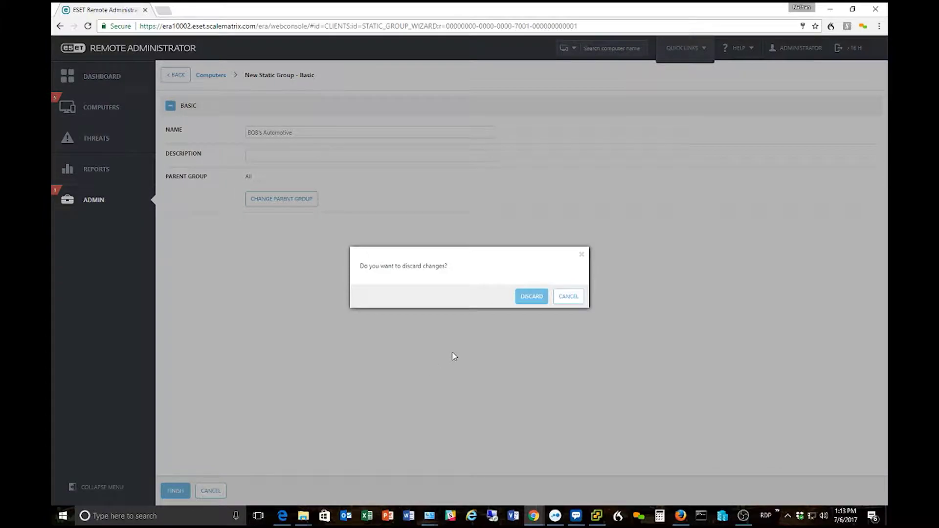
{"action": "left_click", "coordinate": [525, 306]}
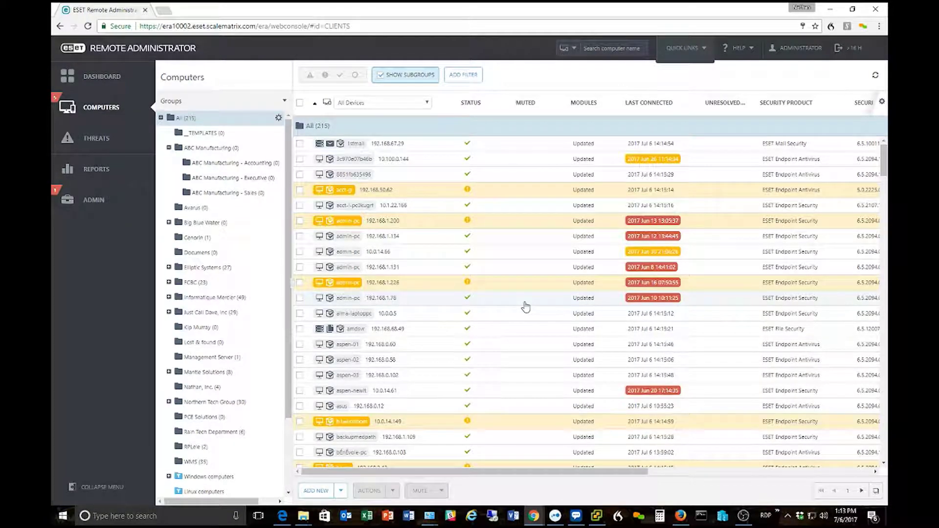
- From ABC Manufacturing, go to Admin > Installers and start an Agent live installer with Configuration expanded
{"action": "left_click", "coordinate": [205, 147]}
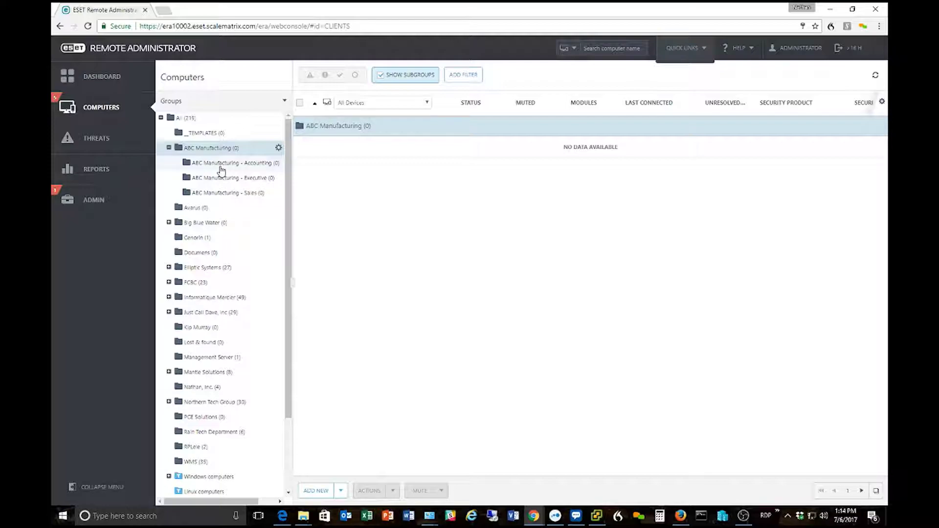
{"action": "left_click", "coordinate": [96, 206]}
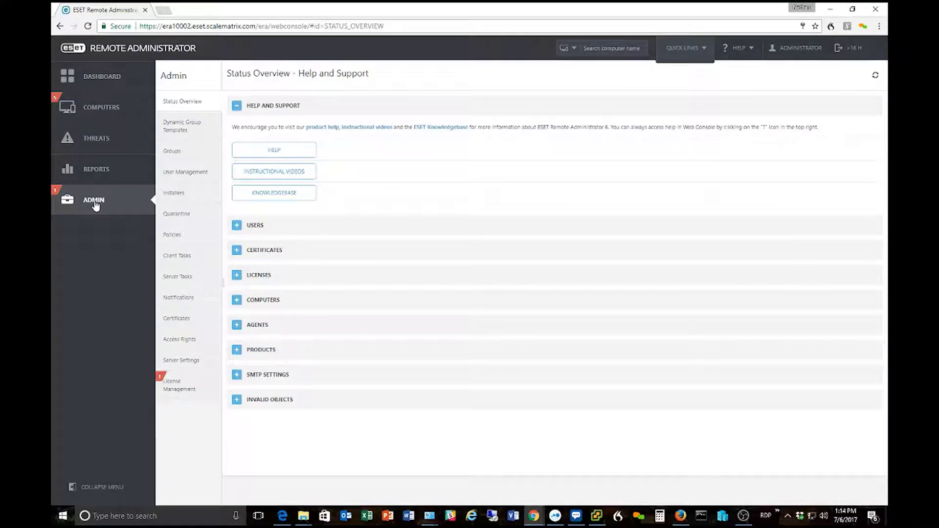
{"action": "left_click", "coordinate": [179, 196]}
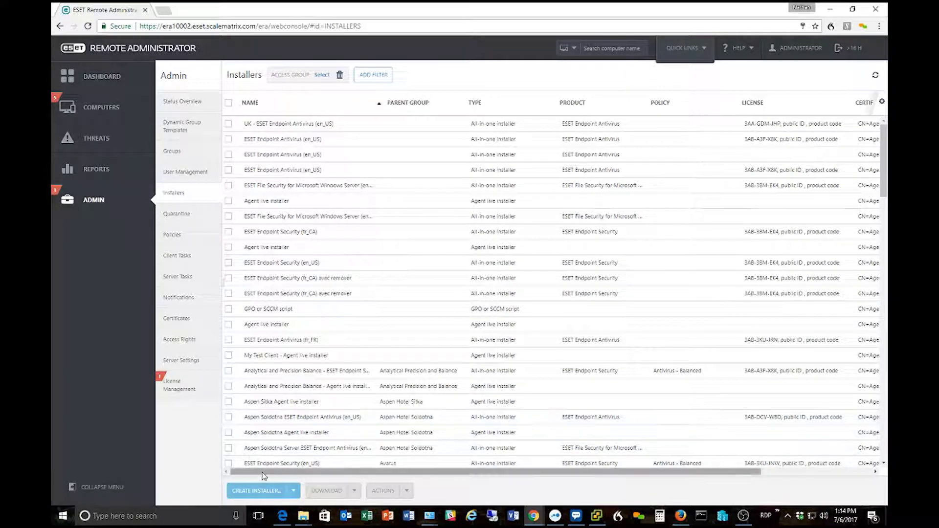
{"action": "left_click", "coordinate": [295, 491]}
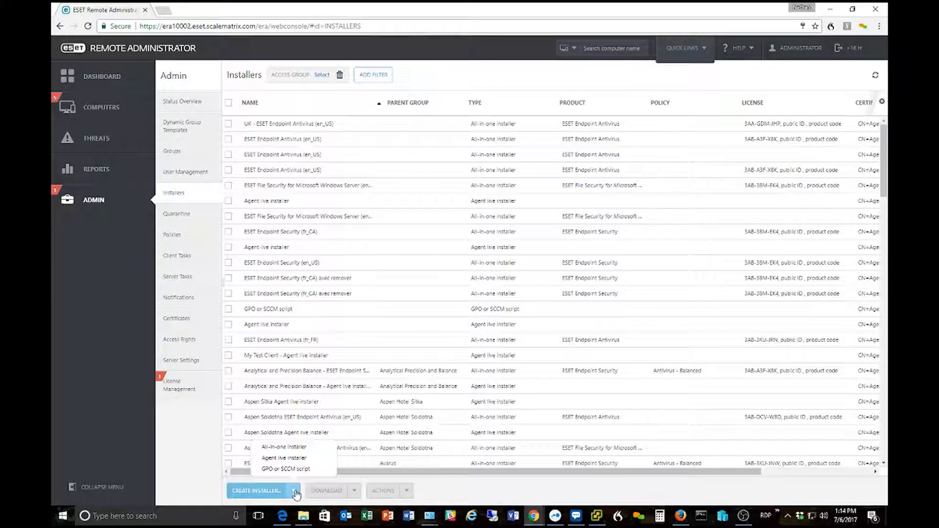
{"action": "left_click", "coordinate": [286, 460]}
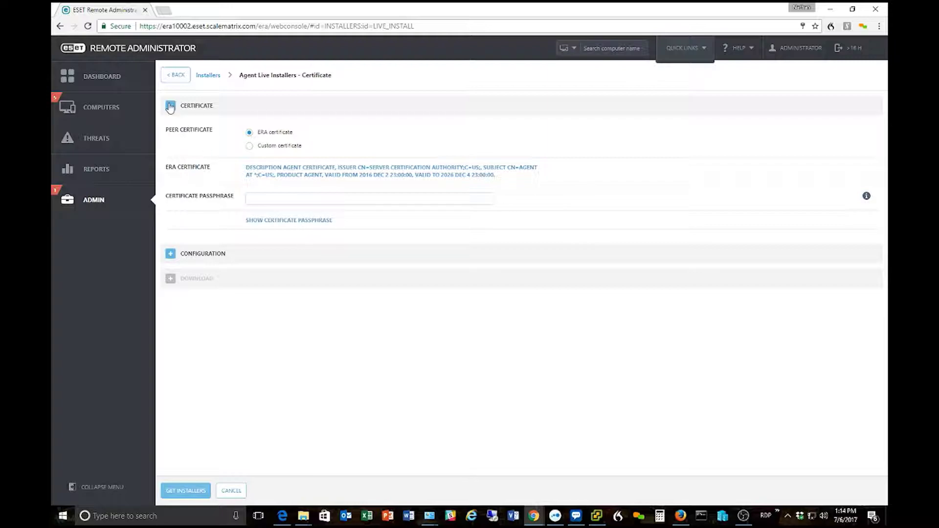
{"action": "left_click", "coordinate": [171, 253]}
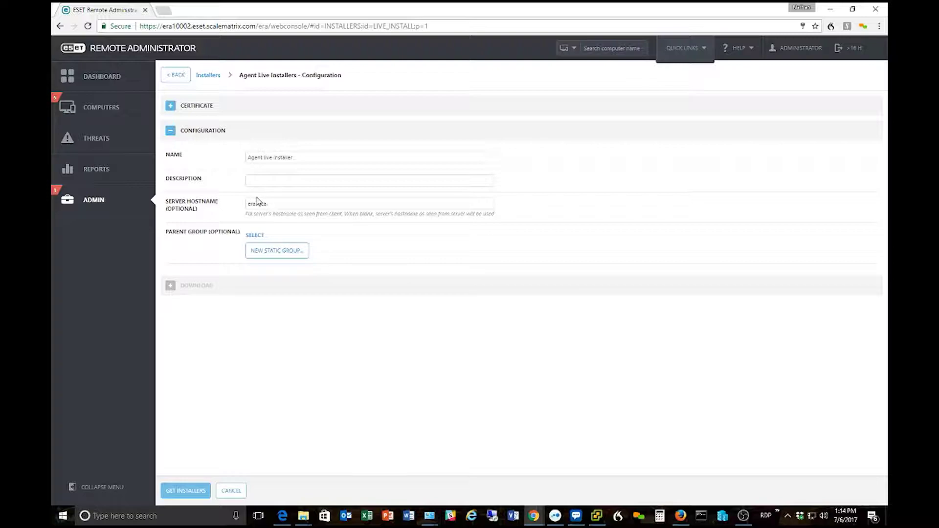
- Name the installer 'ABC Mfg - Agent live installer' and set its hostname to era10002.eset.scalematrix.com
{"action": "left_click", "coordinate": [248, 157]}
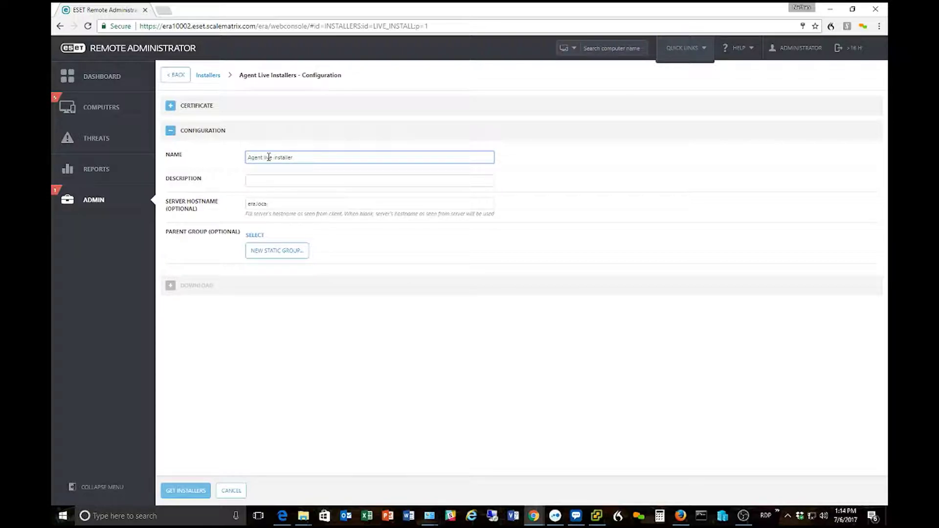
{"action": "type", "text": "ABC Mfg -"}
{"action": "left_click_drag", "start_coordinate": [273, 203], "coordinate": [238, 203]}
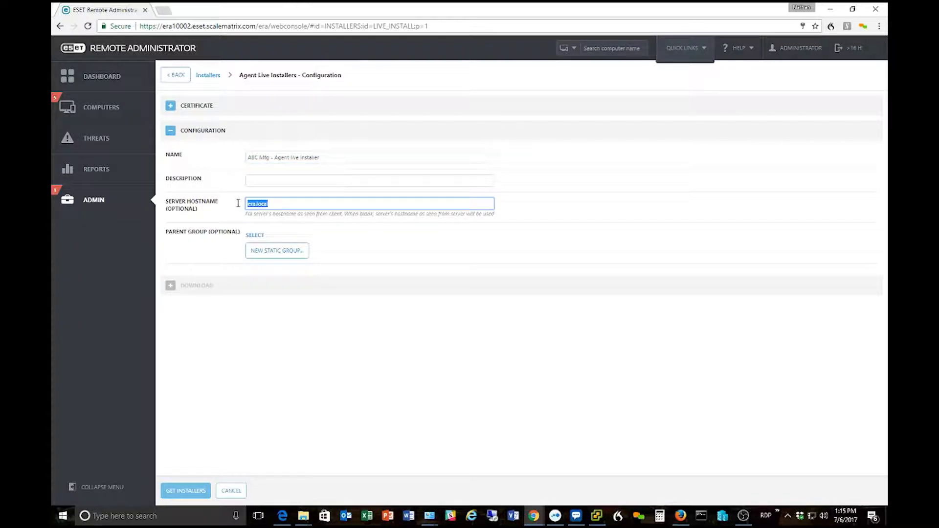
{"action": "left_click", "coordinate": [254, 27]}
{"action": "left_click_drag", "start_coordinate": [255, 26], "coordinate": [163, 28]}
{"action": "key", "text": "ctrl+c"}
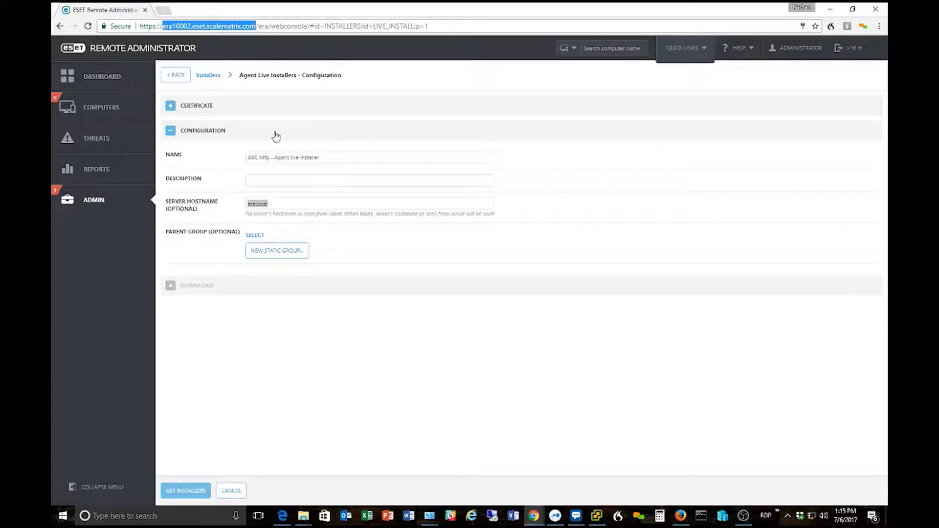
{"action": "left_click", "coordinate": [294, 205]}
{"action": "left_click_drag", "start_coordinate": [294, 205], "coordinate": [220, 203]}
{"action": "key", "text": "ctrl+v"}
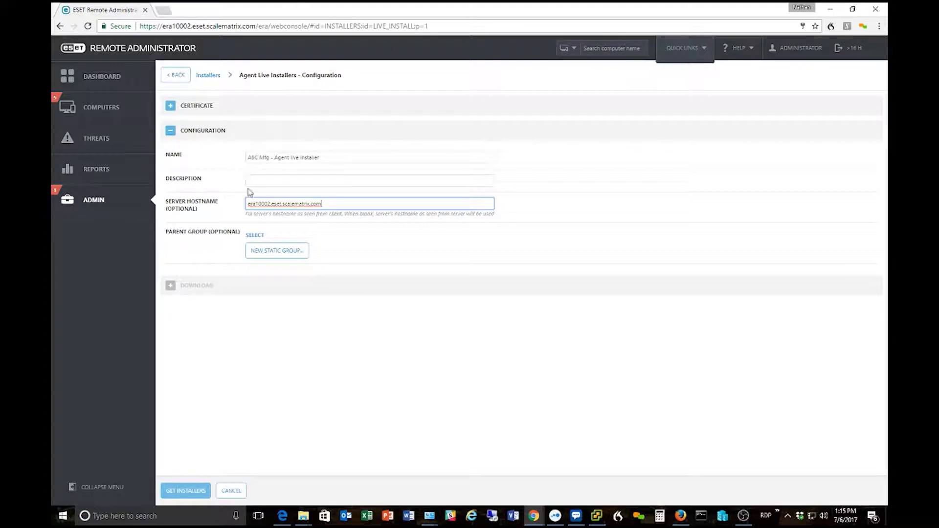
- Select the text in the Parent group field and open the list of groups
{"action": "left_click_drag", "start_coordinate": [170, 235], "coordinate": [225, 237]}
{"action": "left_click", "coordinate": [225, 237]}
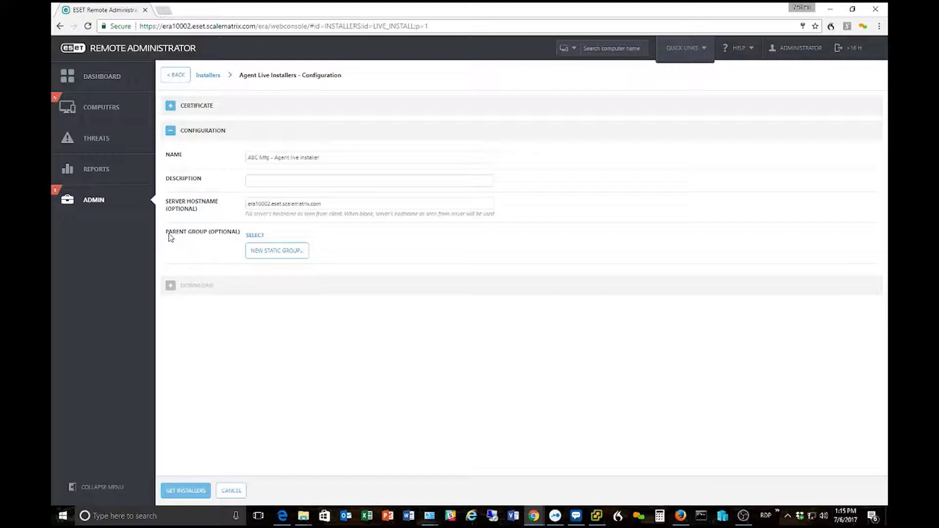
{"action": "left_click_drag", "start_coordinate": [242, 235], "coordinate": [171, 235]}
{"action": "left_click", "coordinate": [172, 234]}
{"action": "triple_click", "coordinate": [171, 233]}
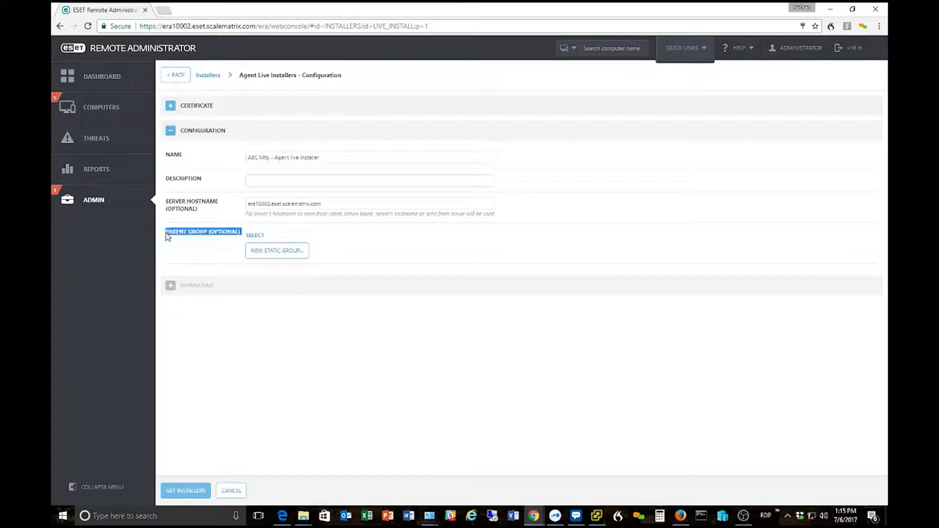
{"action": "left_click", "coordinate": [254, 237]}
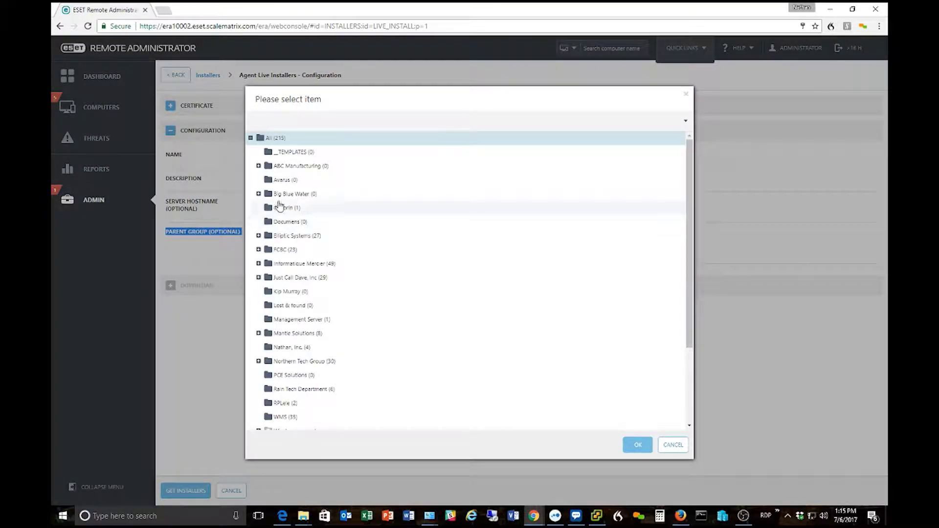
- Set the parent group to ABC Manufacturing, select the hostname, and generate the installer packages
{"action": "left_click", "coordinate": [304, 168]}
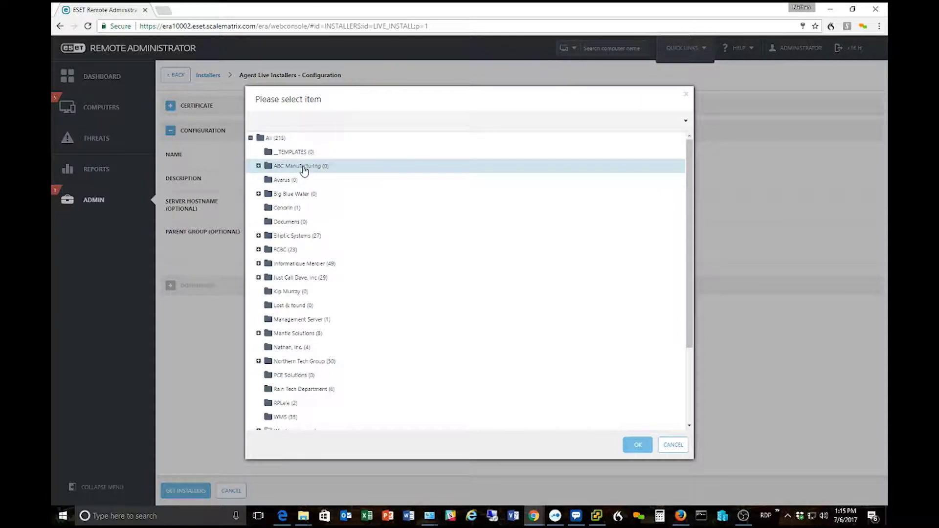
{"action": "left_click", "coordinate": [635, 445]}
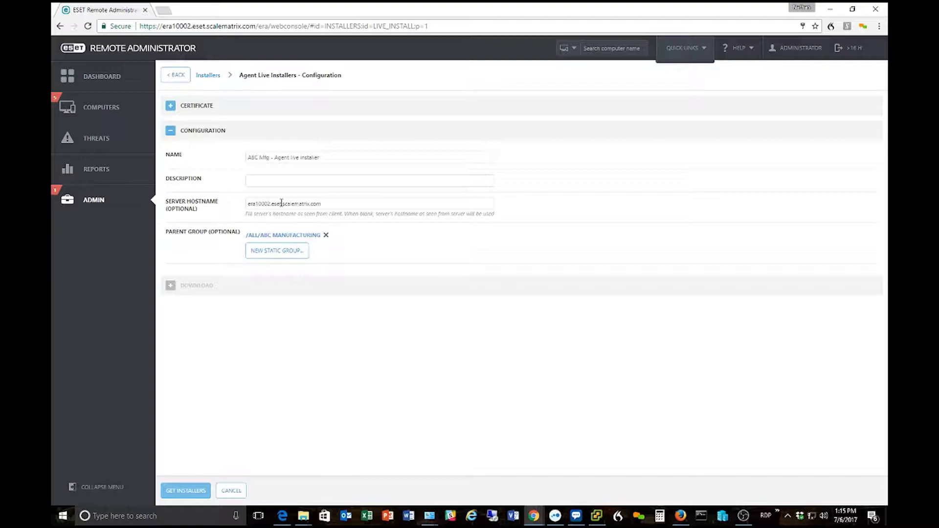
{"action": "left_click_drag", "start_coordinate": [247, 201], "coordinate": [332, 206]}
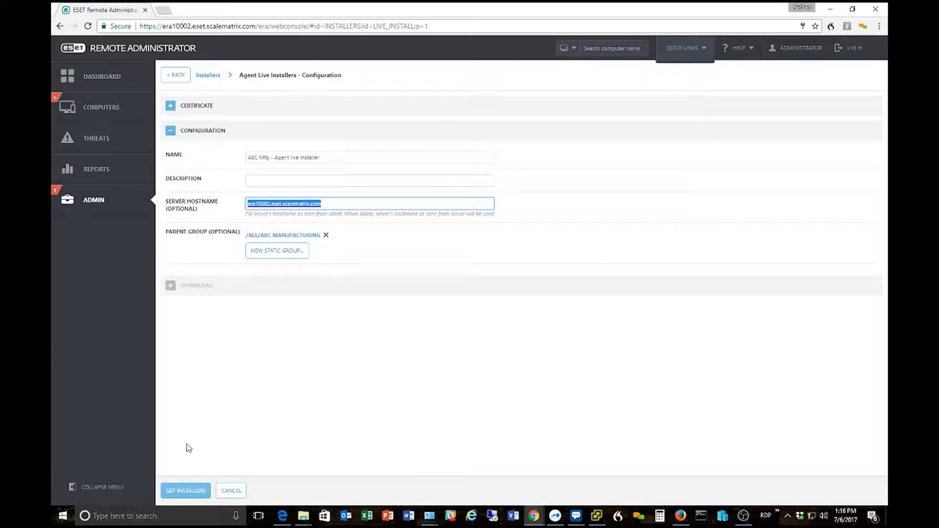
{"action": "left_click", "coordinate": [179, 492]}
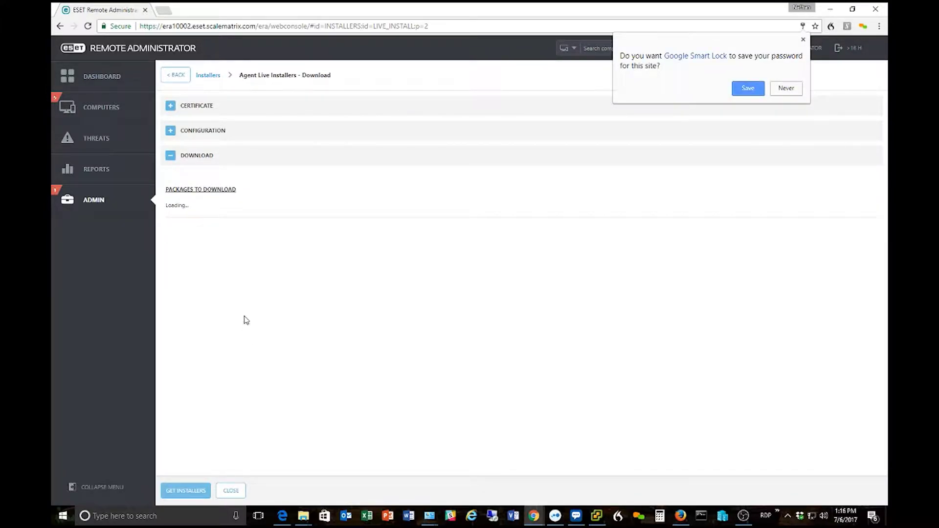
- Dismiss the browser's save-password prompt and switch to File Explorer showing the downloaded installer
{"action": "left_click", "coordinate": [802, 39]}
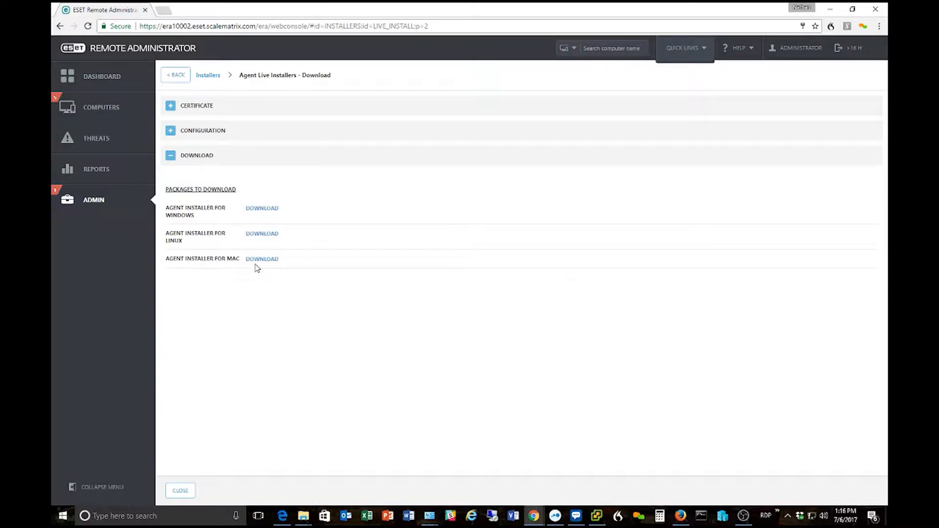
{"action": "key", "text": "super+e"}
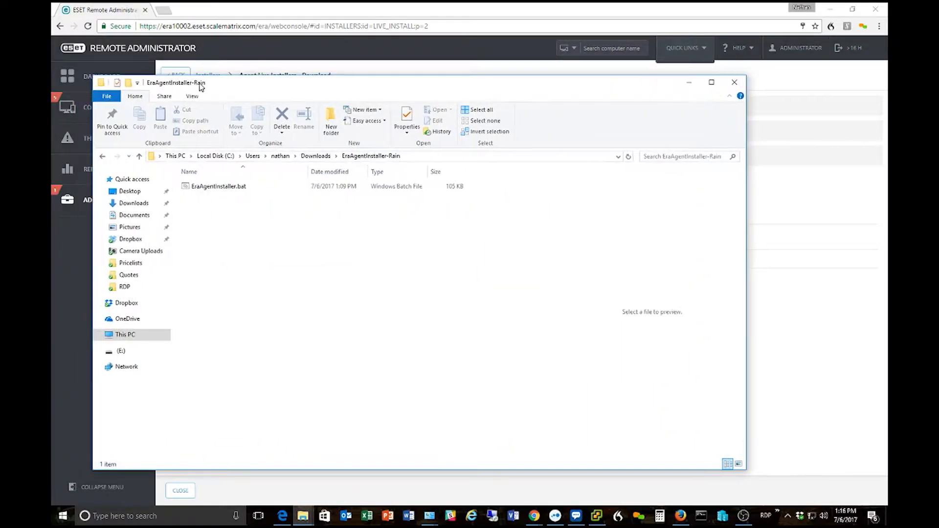
- Launch EraAgentInstaller.bat and let it past SmartScreen through More info and Run anyway
{"action": "left_click", "coordinate": [277, 184]}
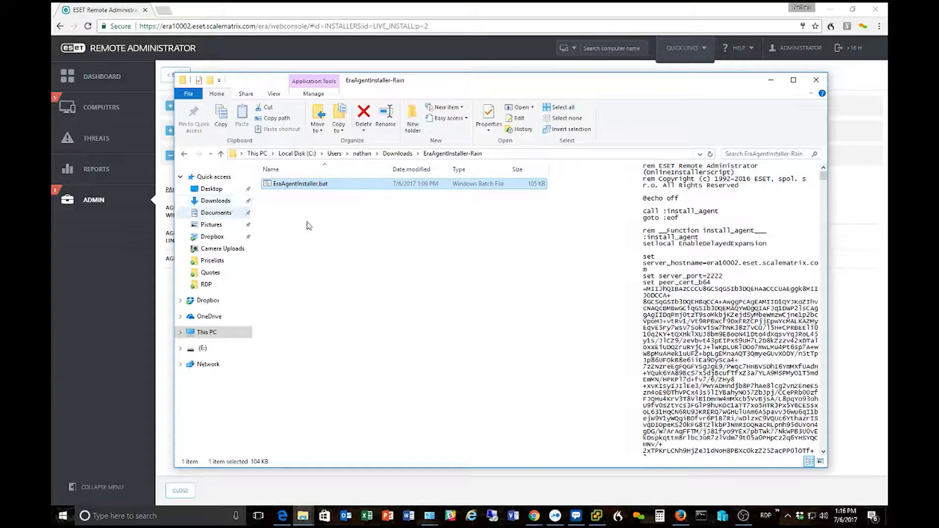
{"action": "left_click", "coordinate": [303, 194]}
{"action": "left_click", "coordinate": [303, 186]}
{"action": "left_click", "coordinate": [305, 183]}
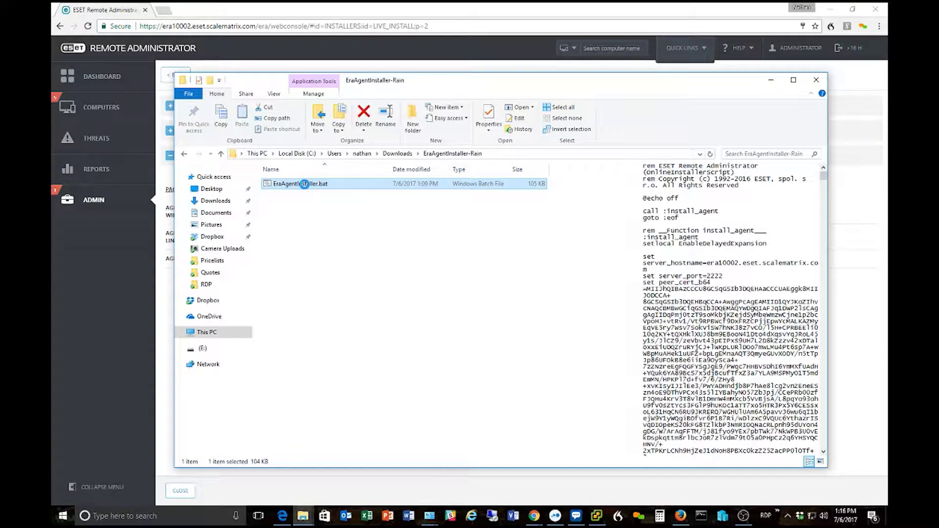
{"action": "double_click", "coordinate": [304, 184]}
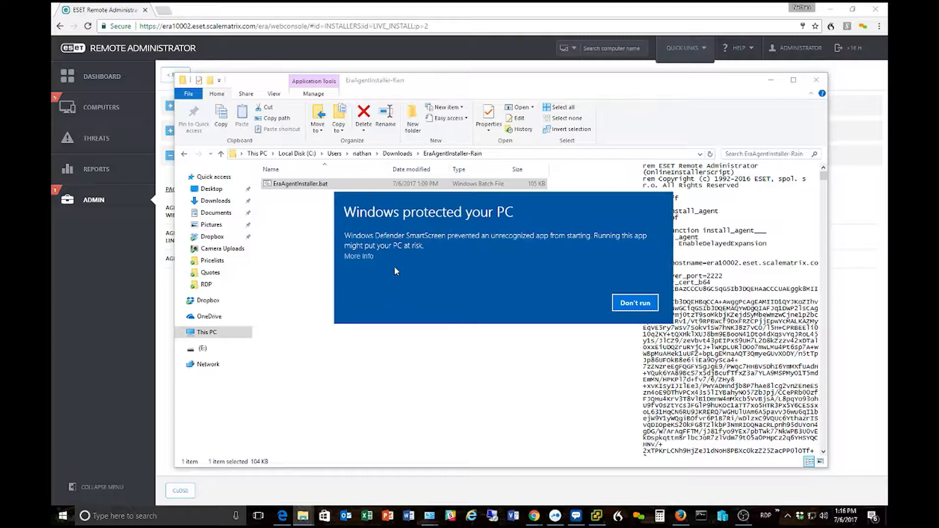
{"action": "left_click", "coordinate": [358, 256]}
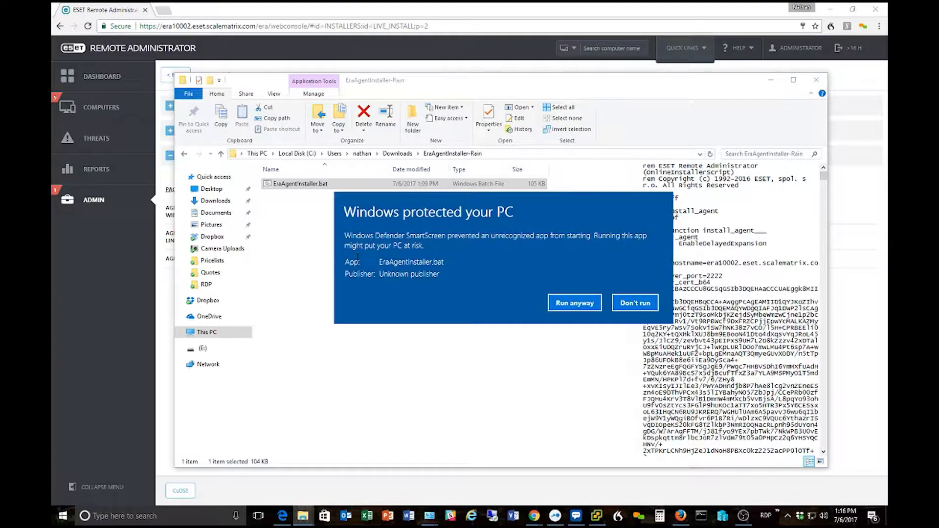
{"action": "left_click", "coordinate": [582, 306]}
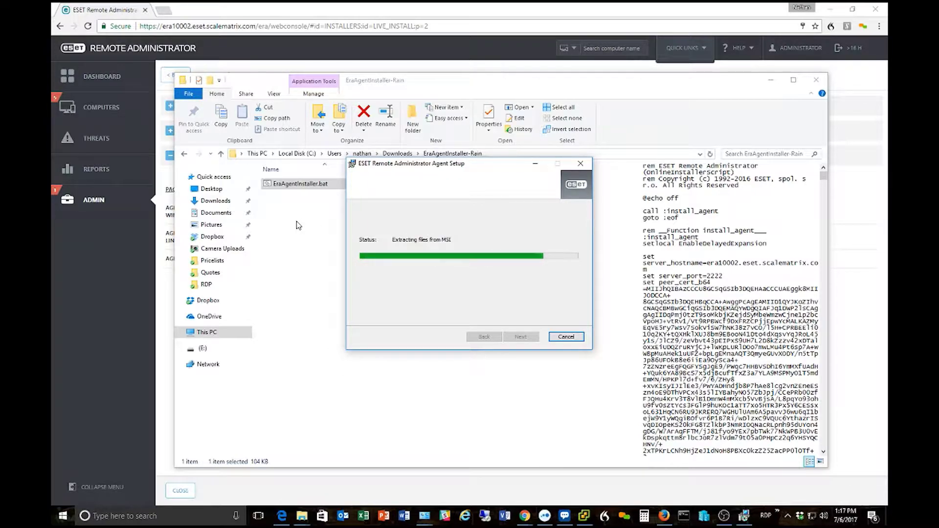
- Return to the web console's Status Overview and expand the Agents section
{"action": "left_click", "coordinate": [94, 200]}
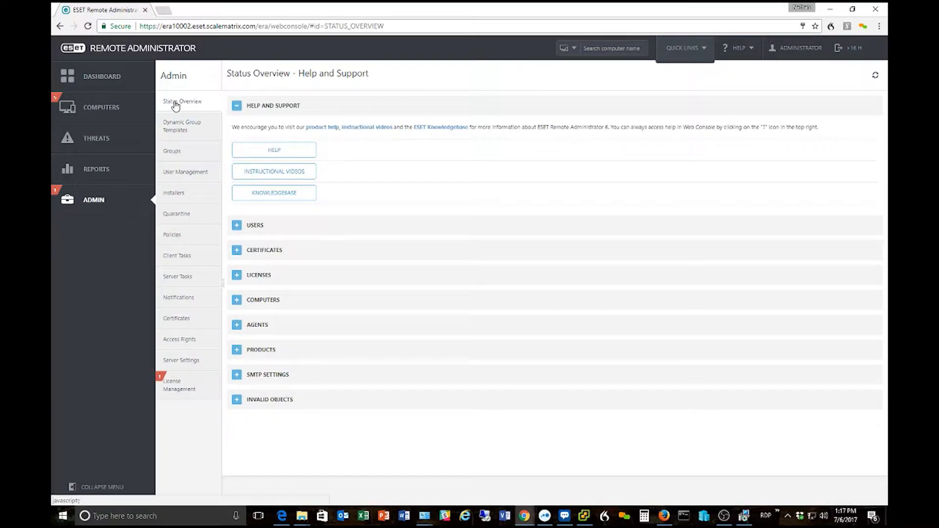
{"action": "left_click", "coordinate": [258, 325]}
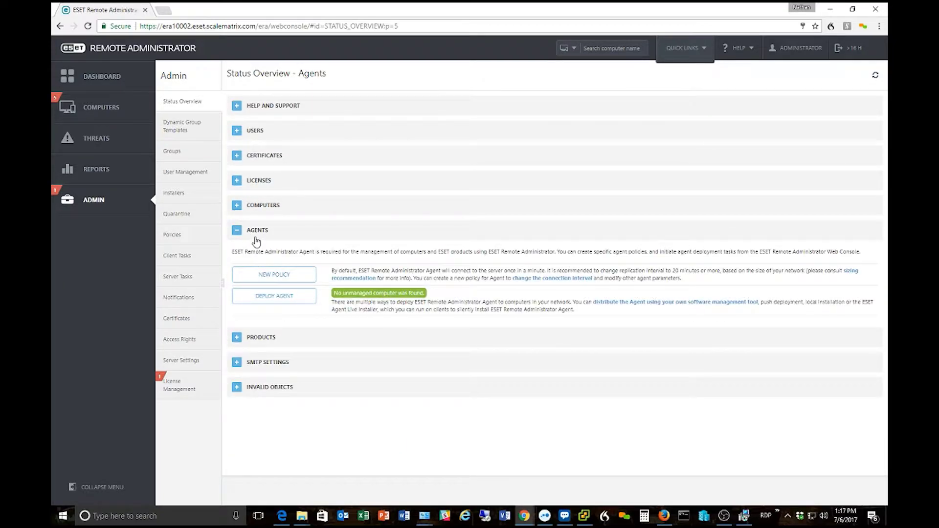
- Review Deploy Agent's GPO/SCCM and Server Task deployment options, then close the dialog
{"action": "left_click", "coordinate": [273, 300]}
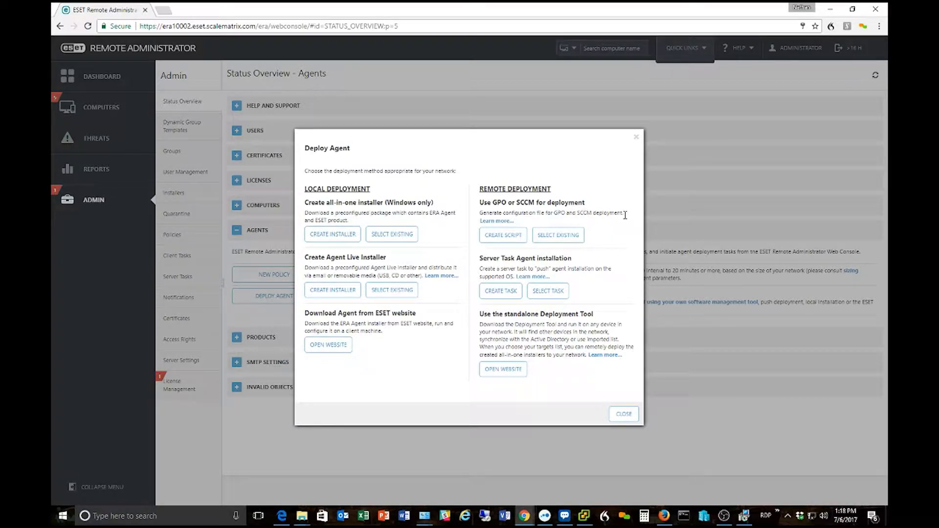
{"action": "left_click_drag", "start_coordinate": [626, 214], "coordinate": [478, 202]}
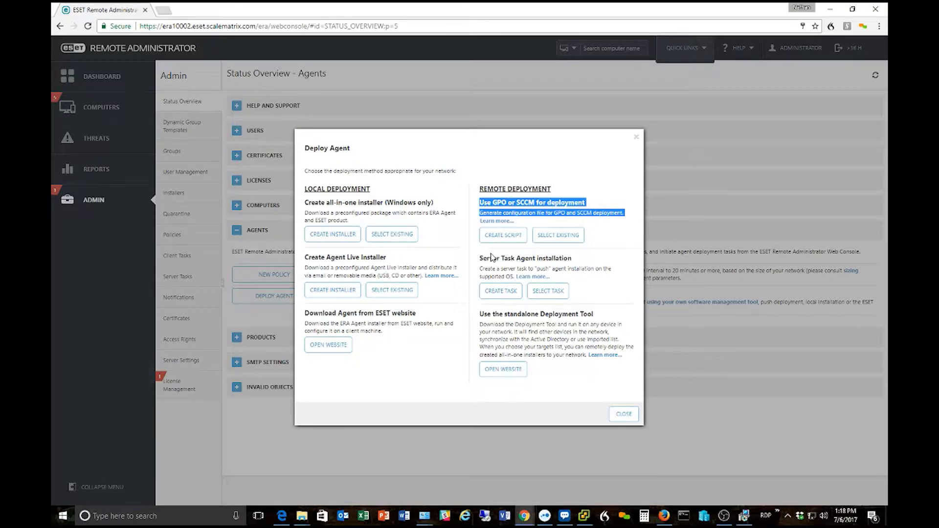
{"action": "left_click", "coordinate": [561, 265]}
{"action": "left_click_drag", "start_coordinate": [571, 278], "coordinate": [478, 263]}
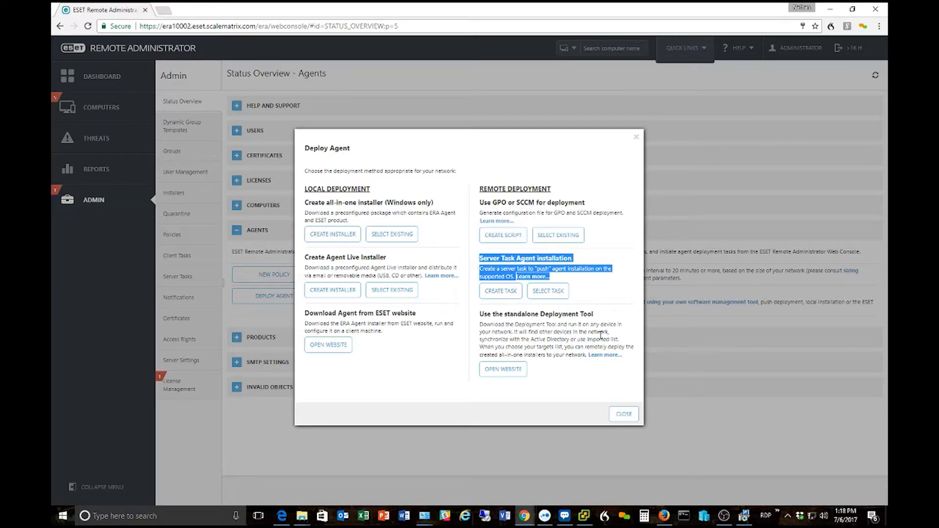
{"action": "left_click", "coordinate": [746, 516]}
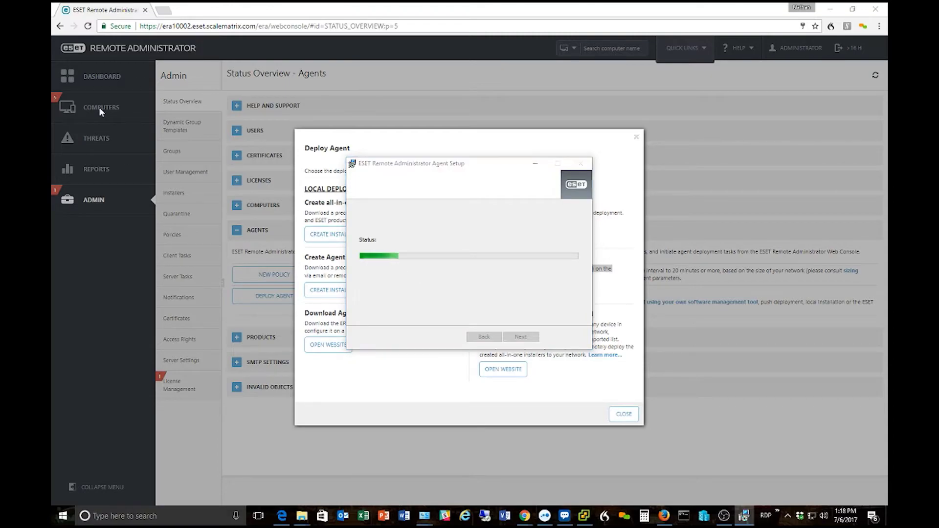
{"action": "left_click", "coordinate": [636, 138]}
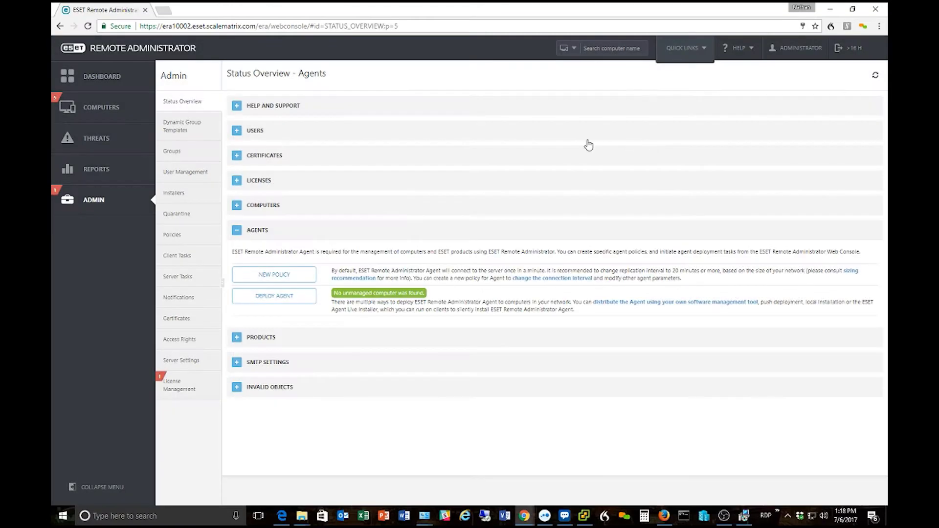
- Go to the Computers list to view the still-empty ABC Manufacturing group
{"action": "left_click", "coordinate": [122, 121]}
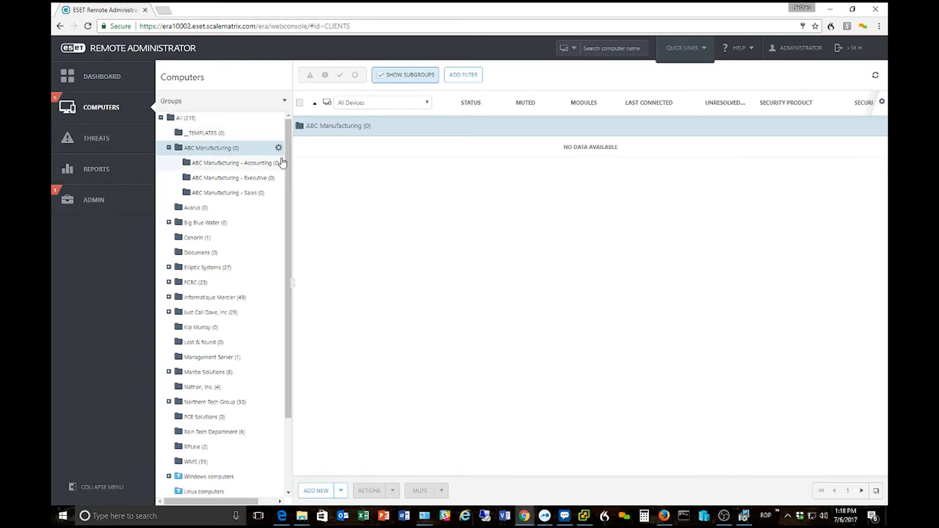